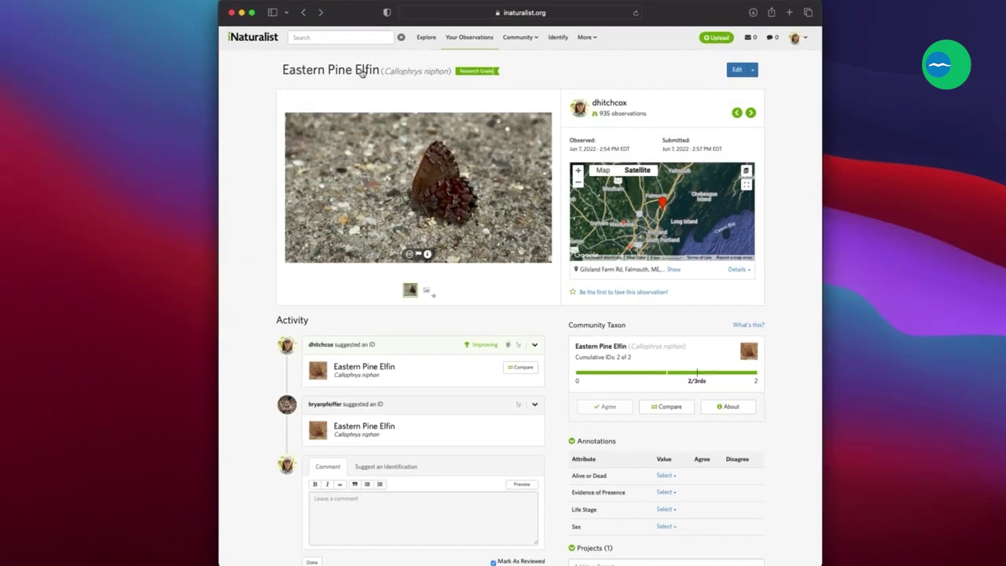
Open the Eastern Pine Elfin species page and inspect its May-peaking seasonality chart.
click(360, 72)
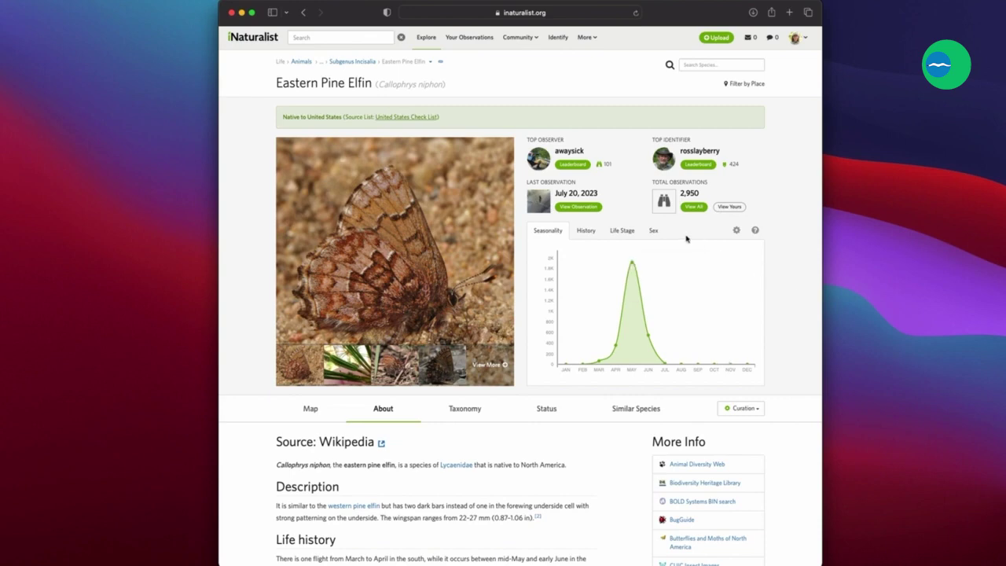
scroll(684, 236, up, 5)
scroll(685, 236, down, 3)
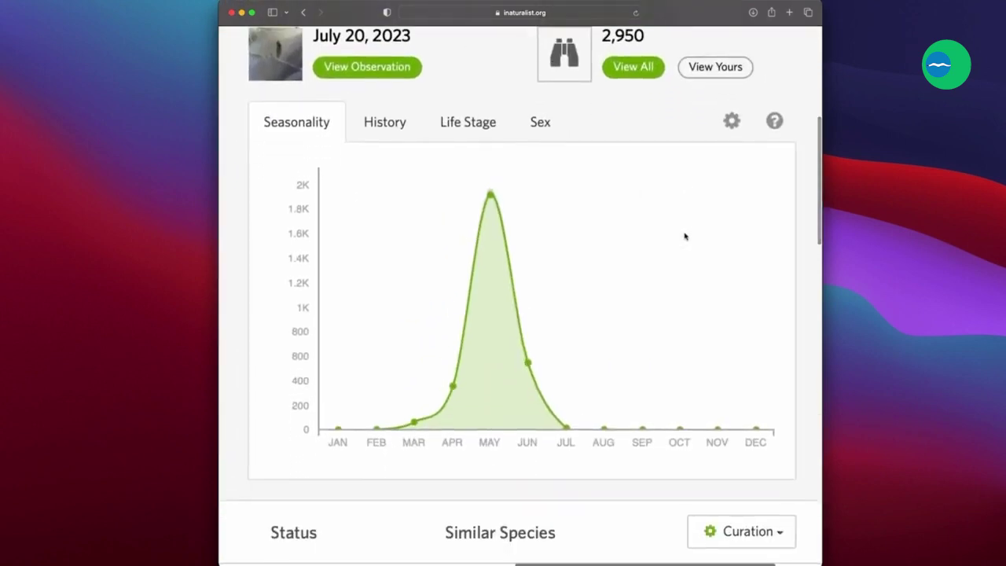
mouse_move(684, 236)
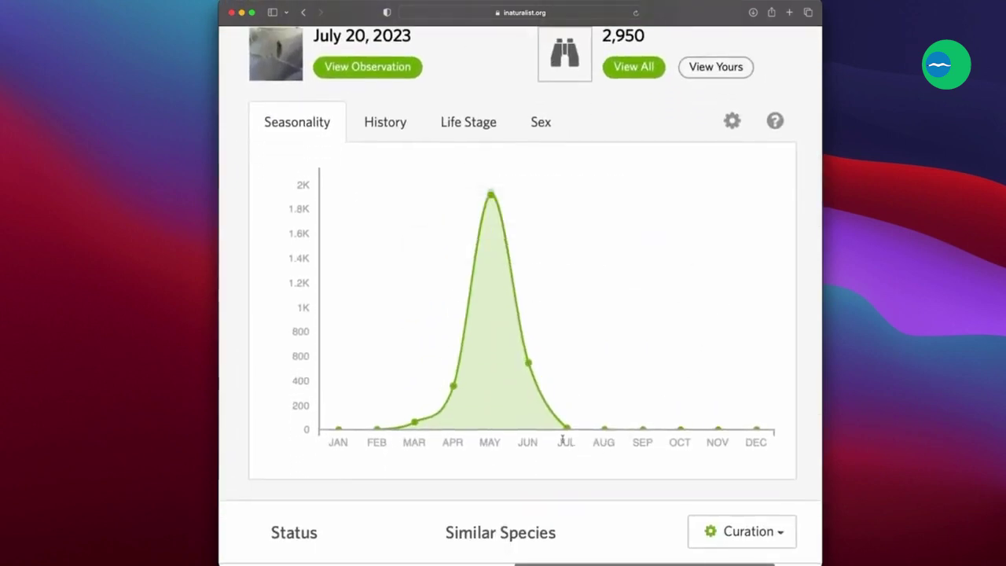
mouse_move(535, 414)
mouse_move(507, 403)
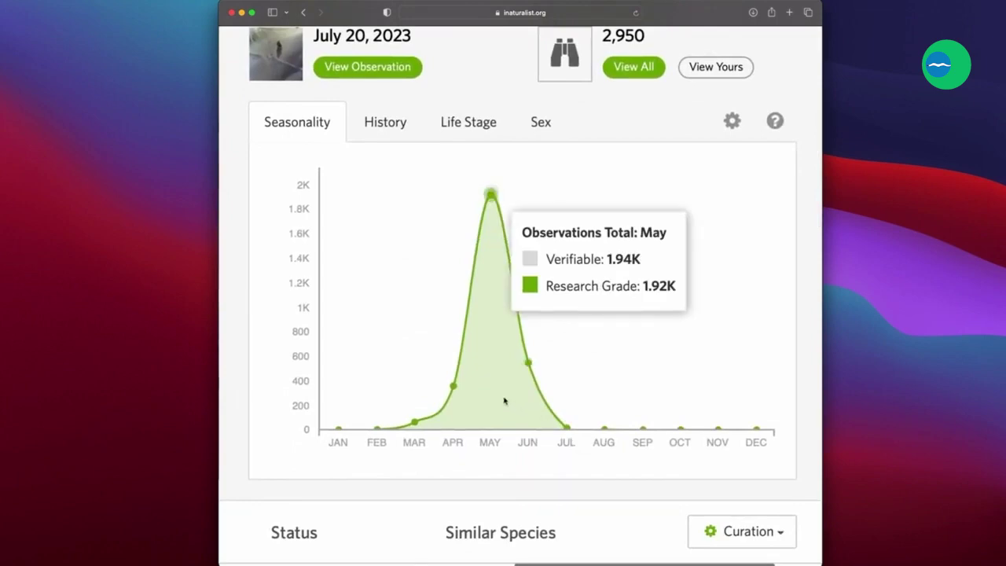
key(super+minus)
key(super+minus)
key(super+minus)
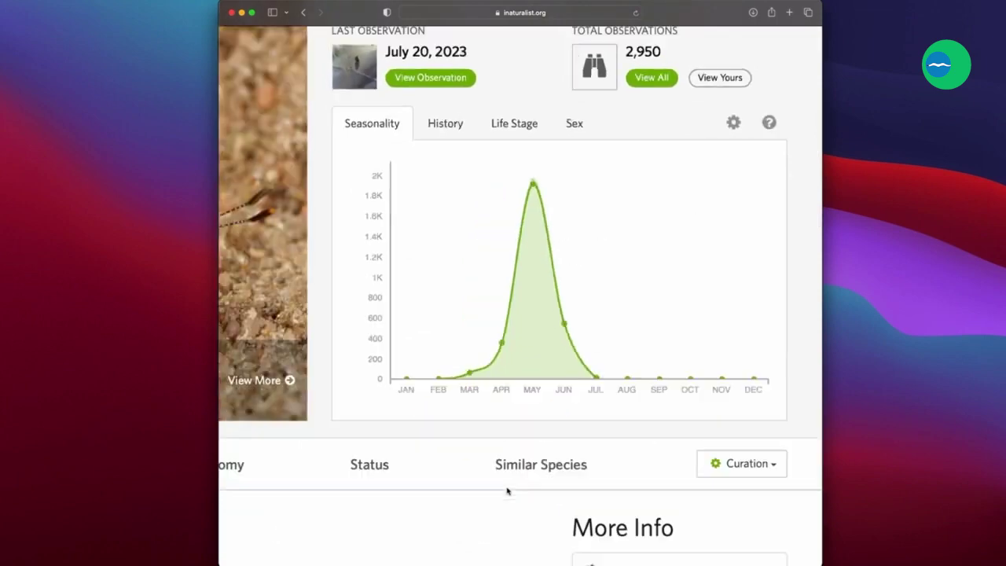
Show the Eastern Pine Elfin range map full screen.
click(311, 306)
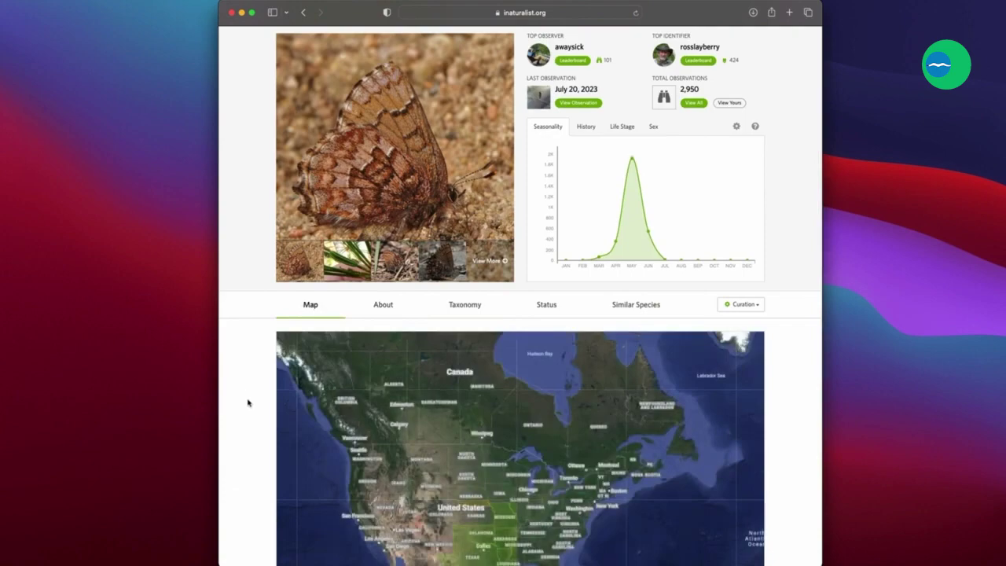
scroll(247, 403, down, 3)
scroll(248, 403, down, 2)
click(755, 168)
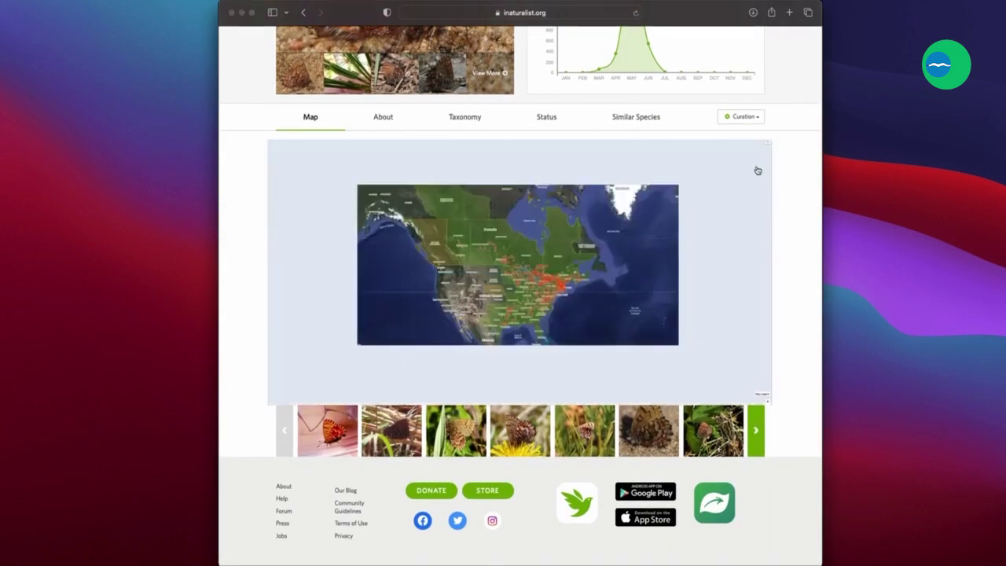
scroll(674, 262, up, 2)
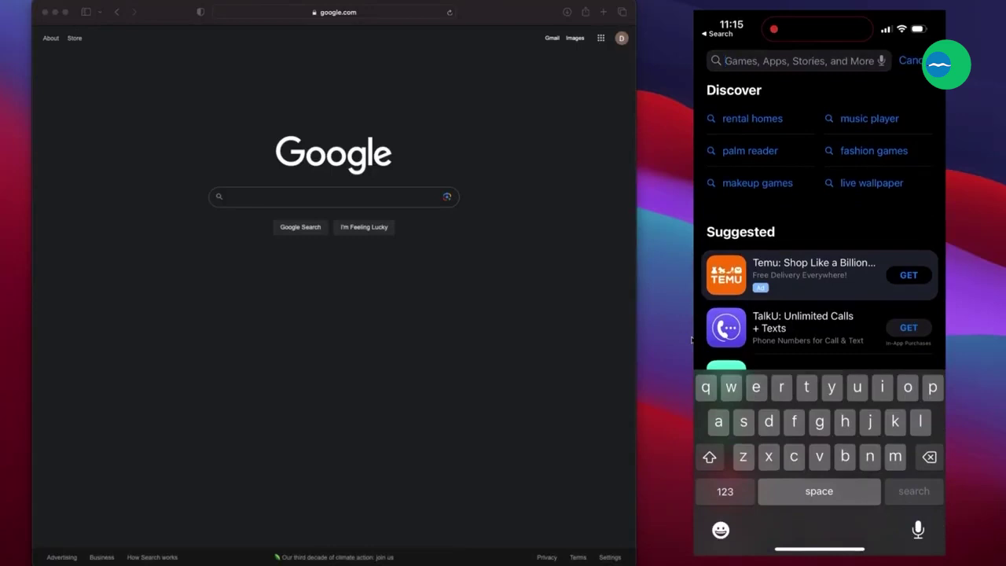
Search the App Store for 'inaturalist' and pick the iNaturalist app.
text(inatur)
click(743, 98)
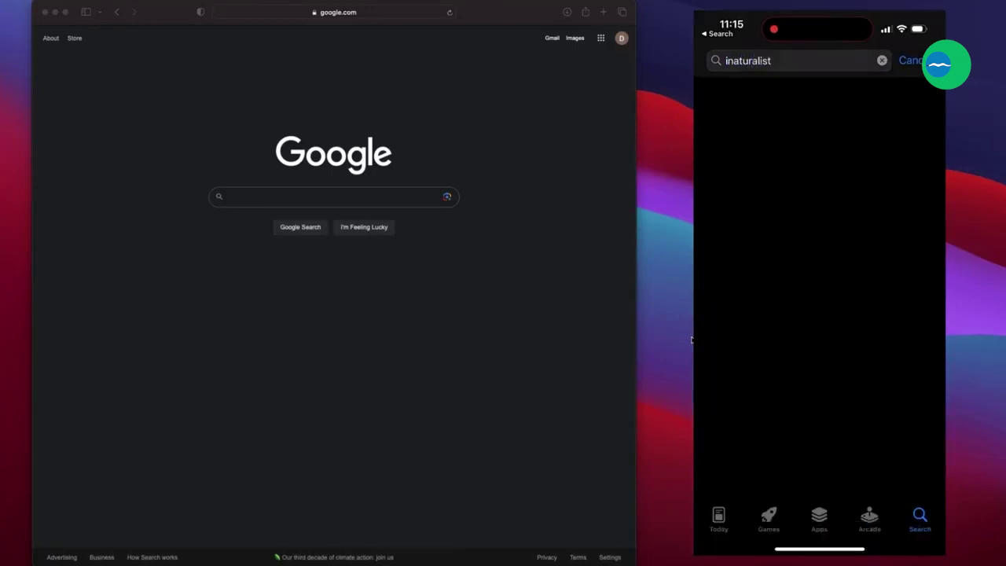
scroll(819, 315, down, 5)
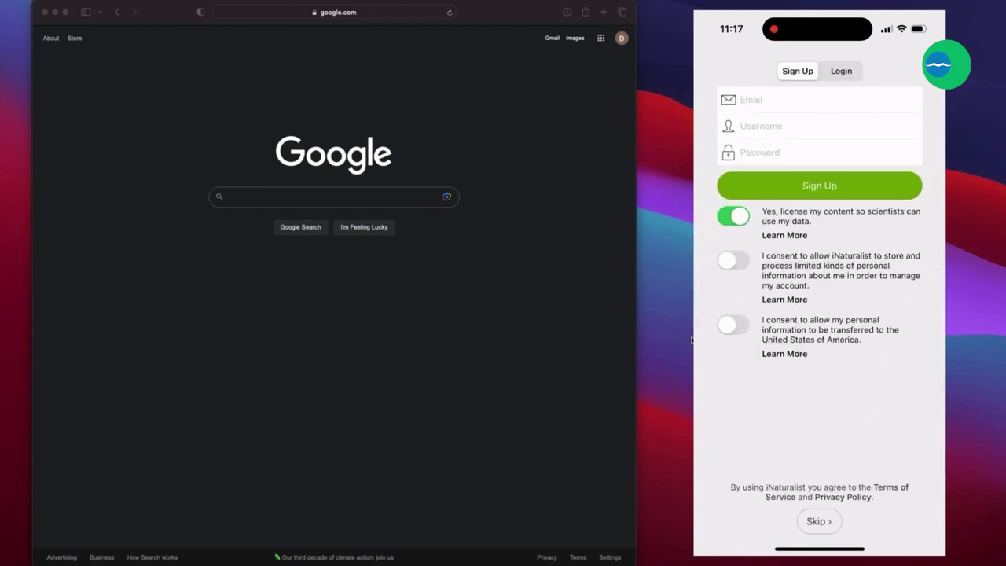
Load the iNaturalist website in Safari and go to its SIGN UP page.
click(388, 12)
text(inaturalist.org)
key(Return)
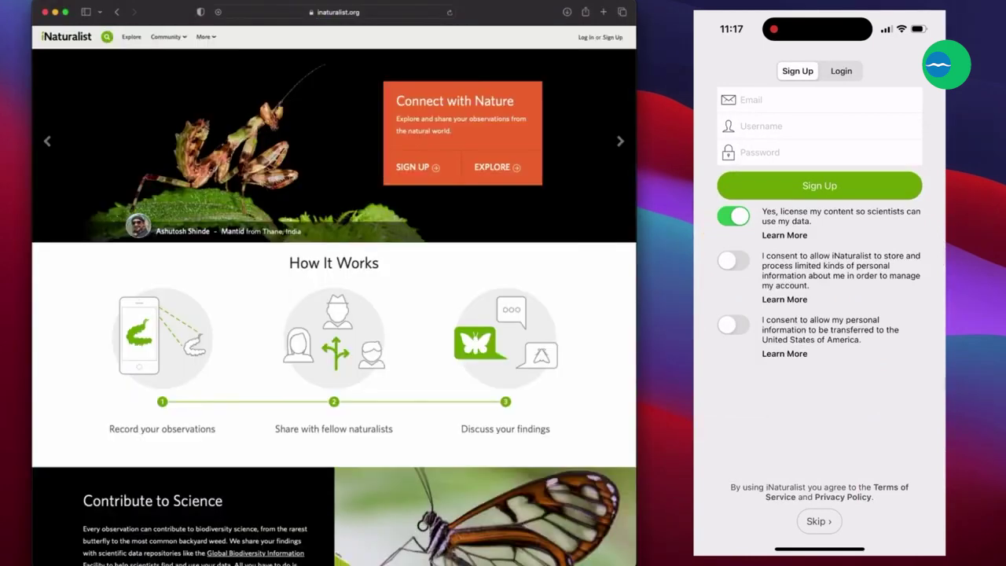
click(421, 166)
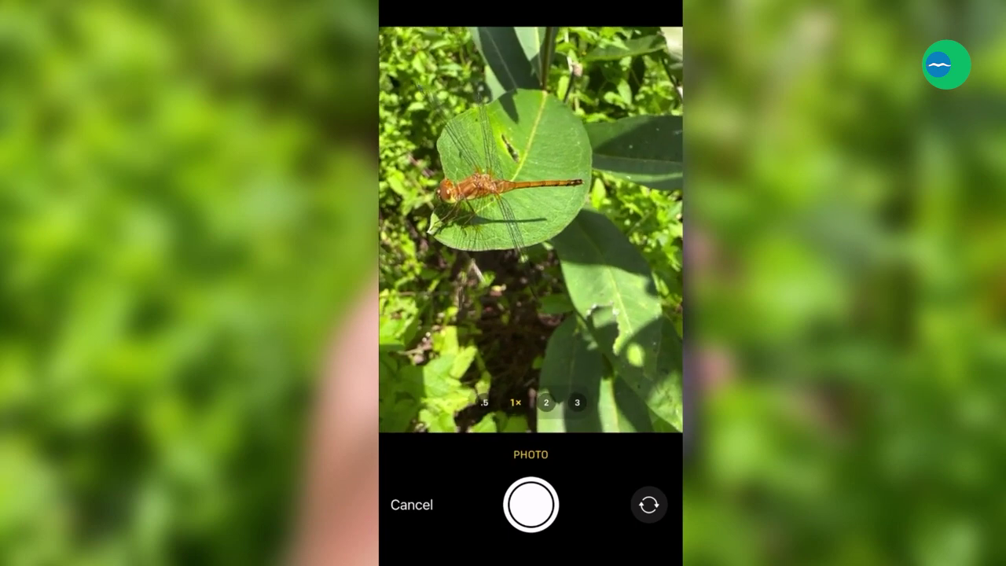
Photograph the dragonfly and use the photo for a new observation.
click(531, 504)
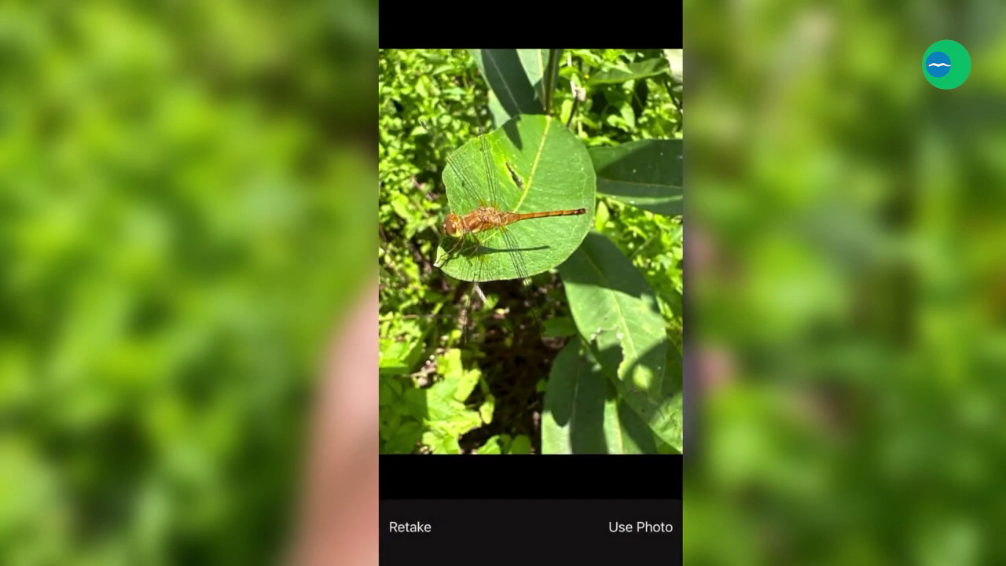
click(640, 527)
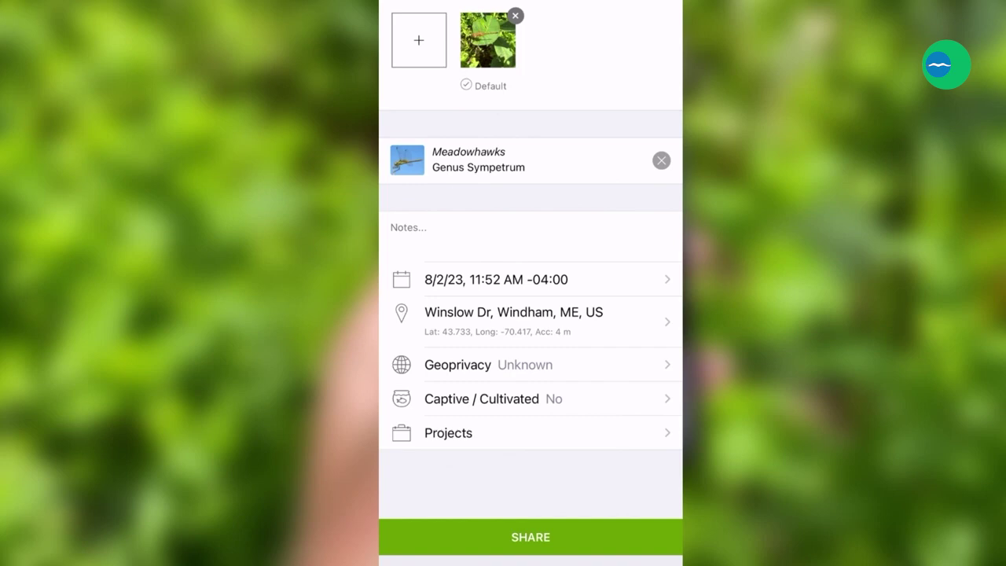
Share the Meadowhawks observation and view its details from the Me list.
click(530, 537)
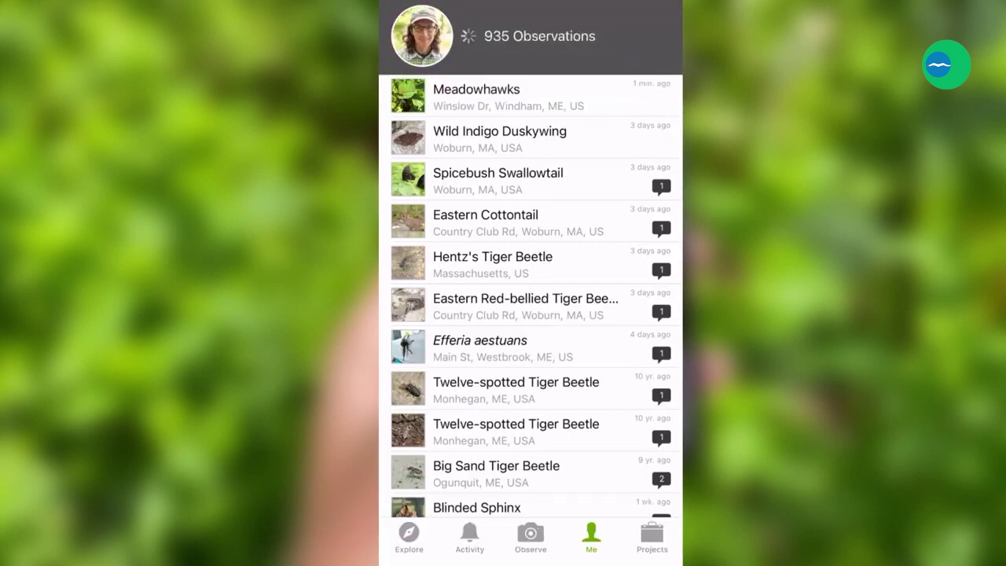
click(476, 96)
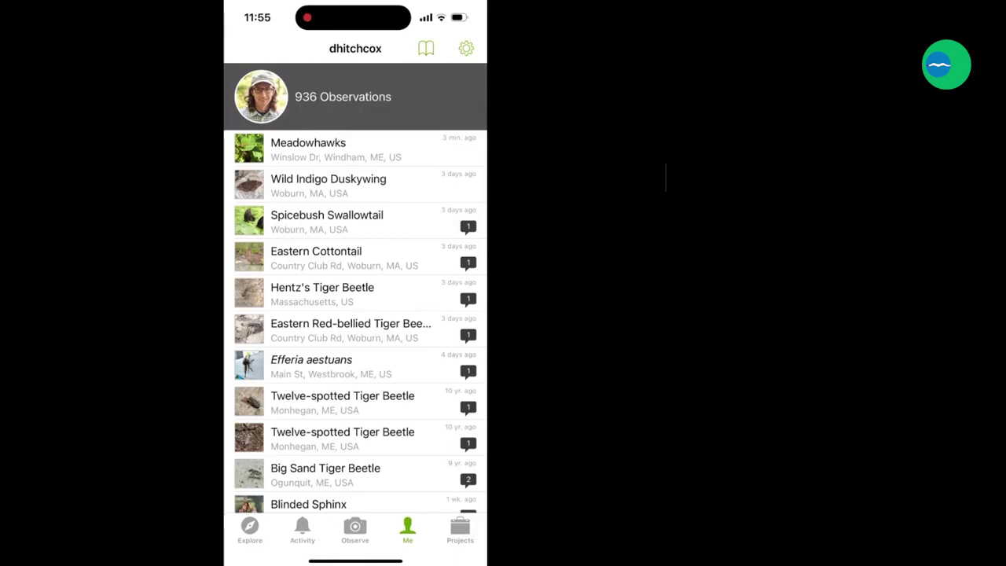
Start a new observation with a camera photo of the plants.
click(354, 530)
click(327, 466)
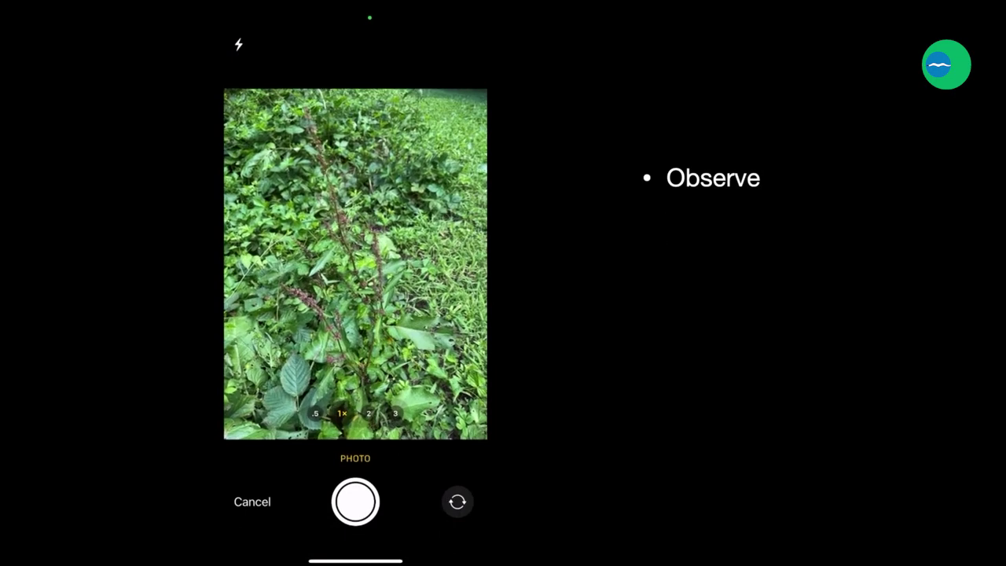
click(355, 501)
click(450, 520)
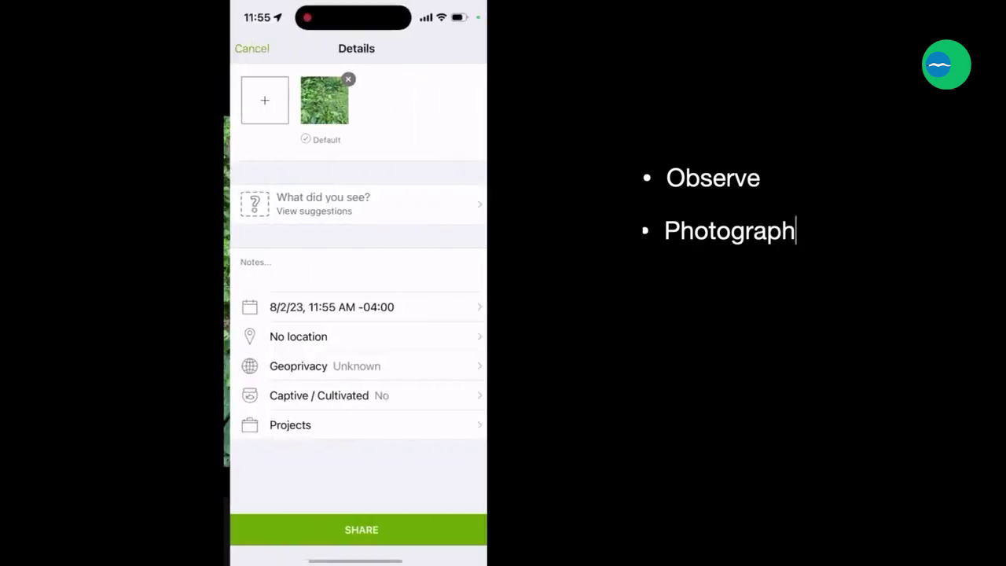
View species suggestions, browse the broad-leaved dock page, then return to the suggestions.
click(314, 197)
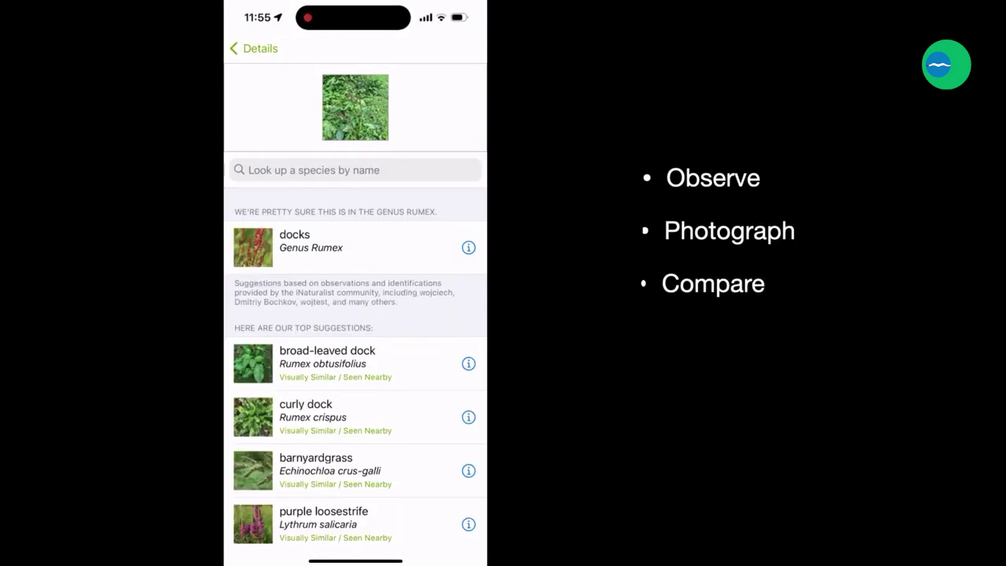
click(327, 363)
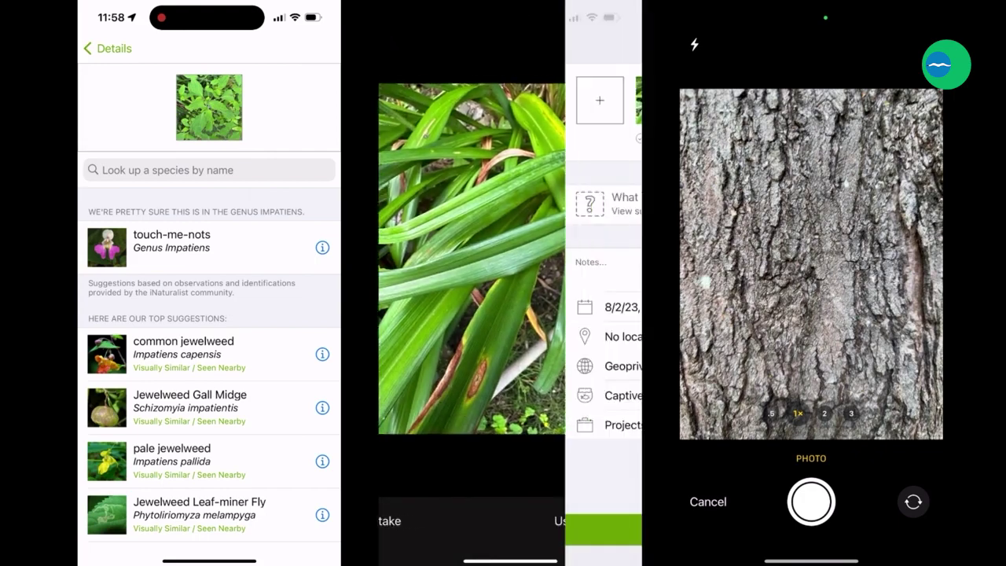
click(471, 203)
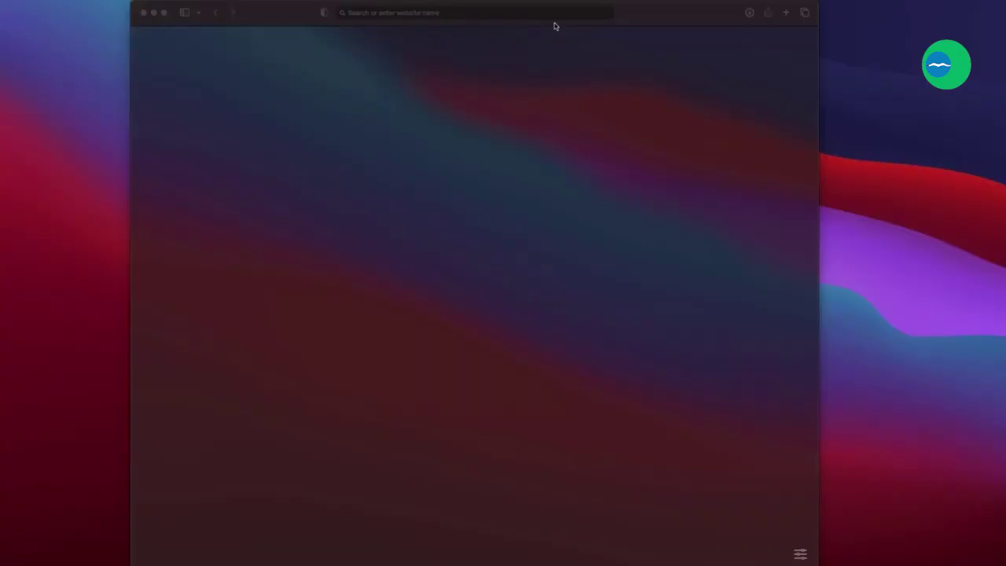
Load inaturalist.org, check notifications, and open the Margined Tiger Beetle observation.
click(531, 13)
text(inaturalist.org)
key(Return)
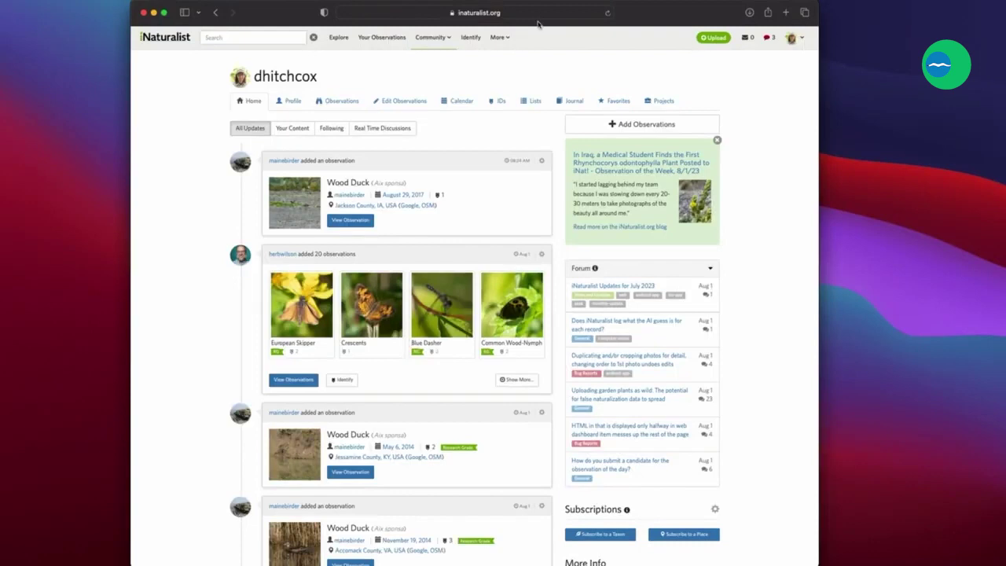
click(766, 39)
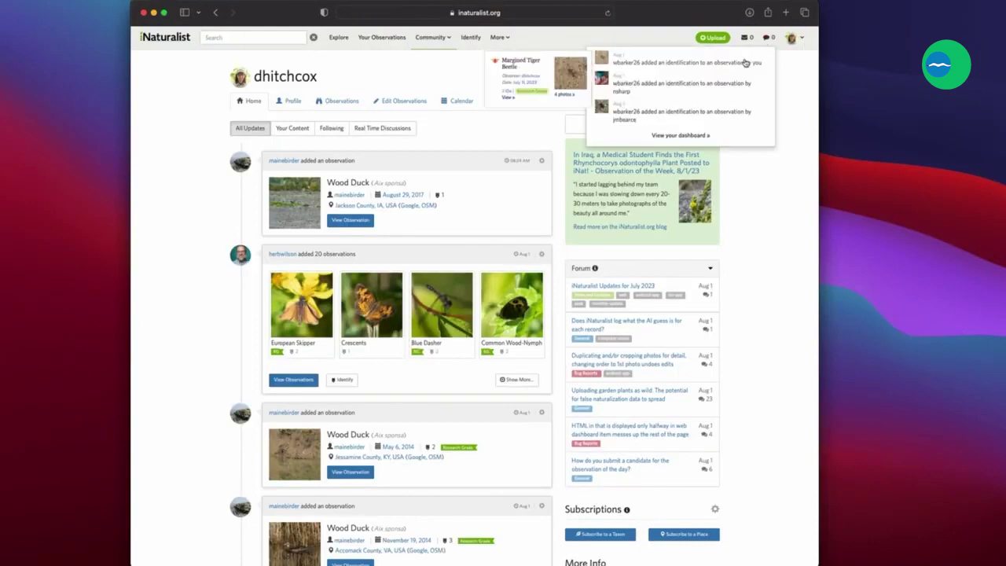
click(748, 62)
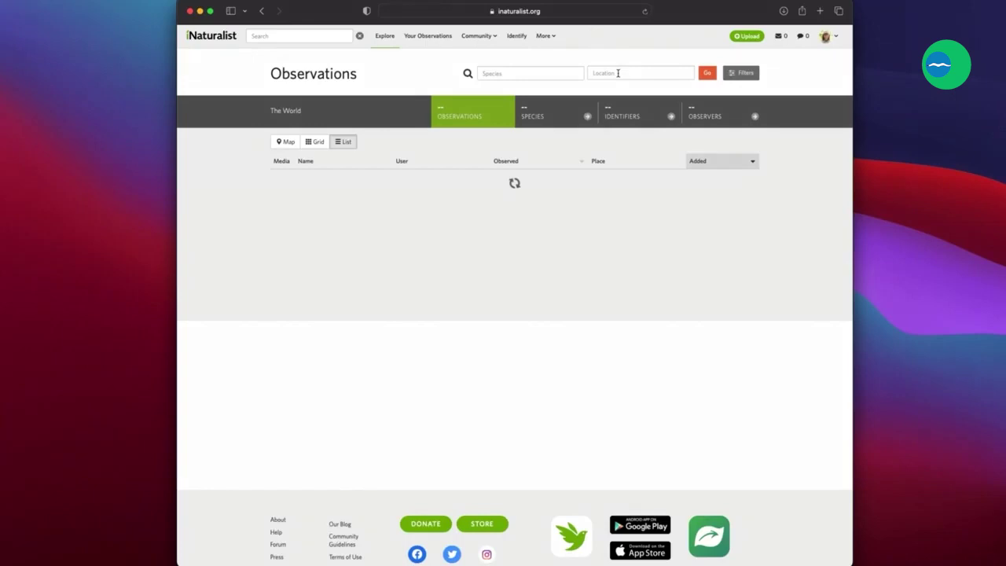
Filter Explore to Maine, USA, toggle the Plants category, and update the search.
click(617, 73)
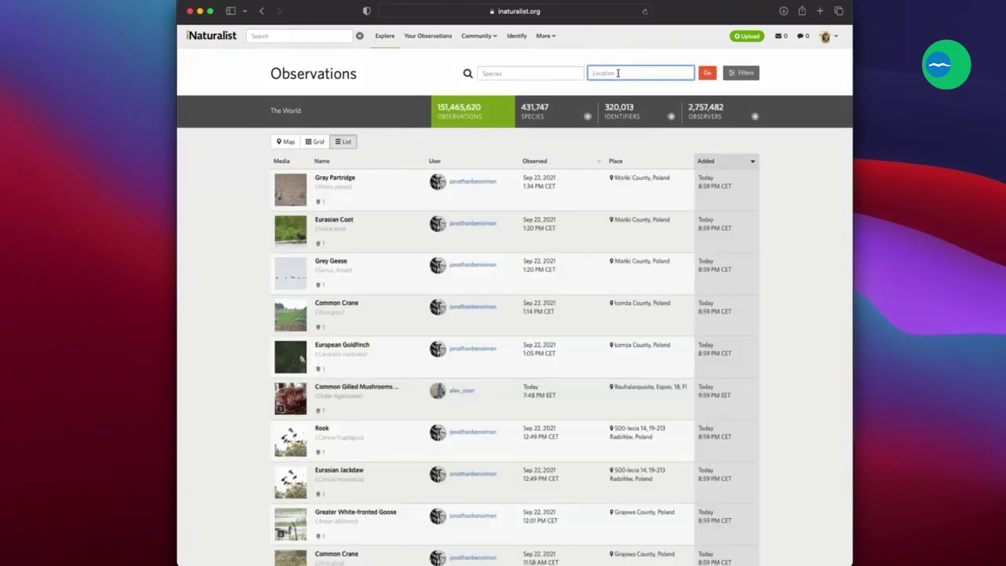
text(Maine)
key(Down)
key(Return)
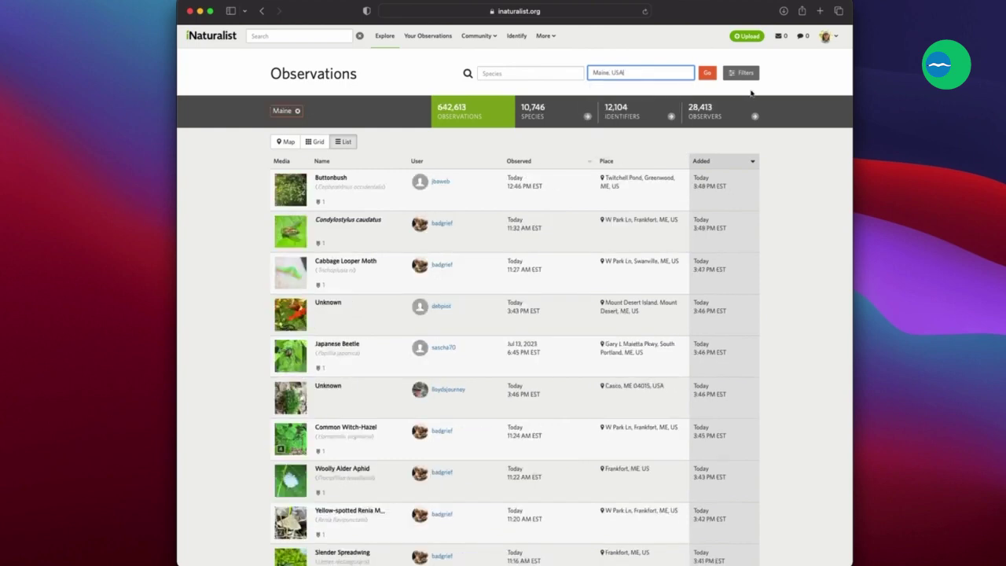
click(740, 72)
click(516, 105)
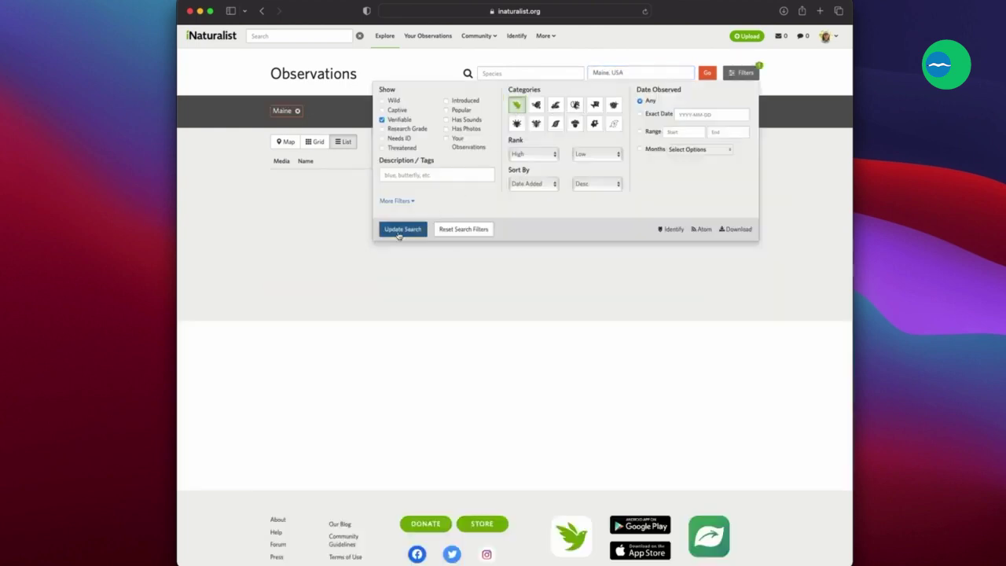
click(402, 231)
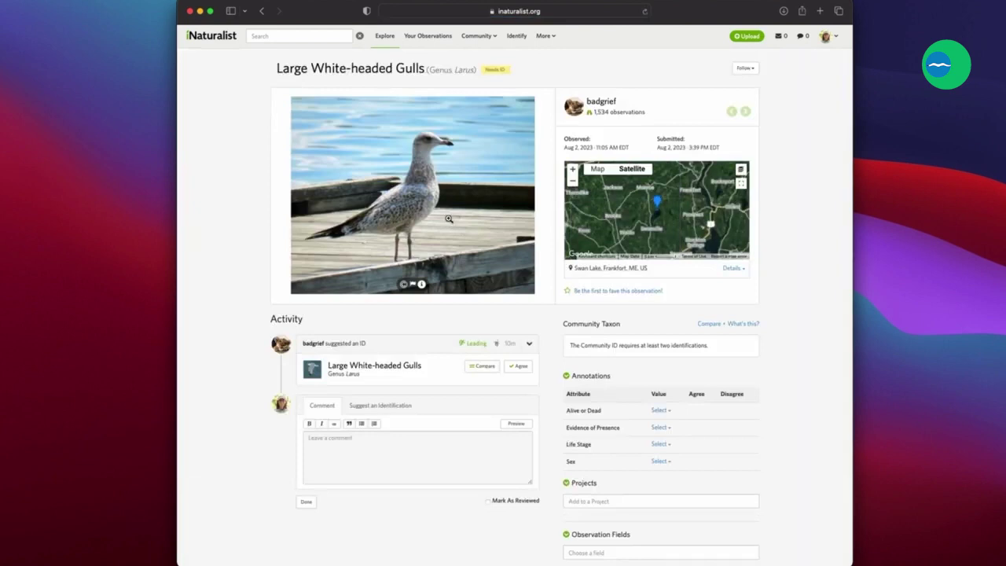
Suggest Ring-billed Gull as the gull's identification, then return to the list.
click(401, 404)
text(Ring-billed Gu)
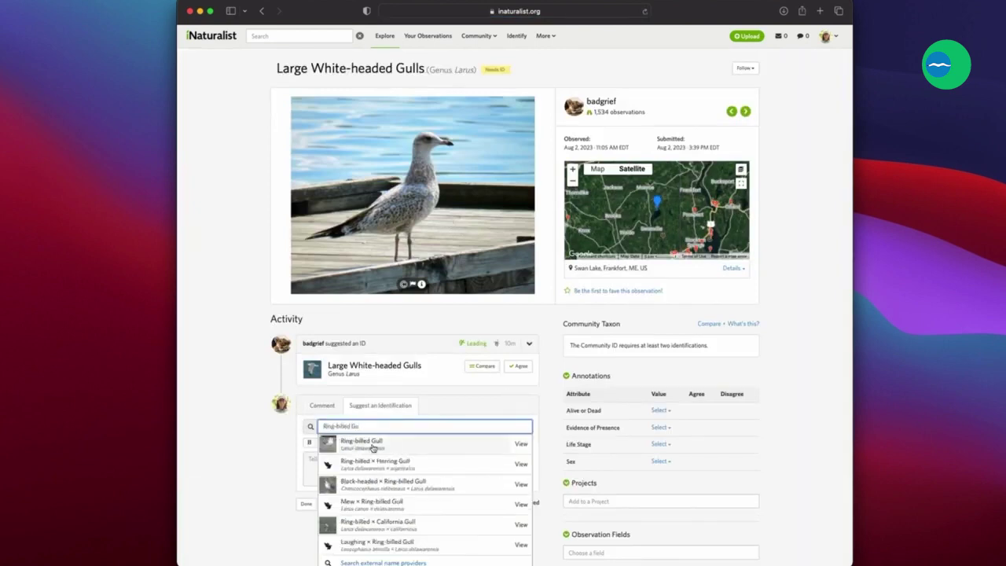
click(360, 446)
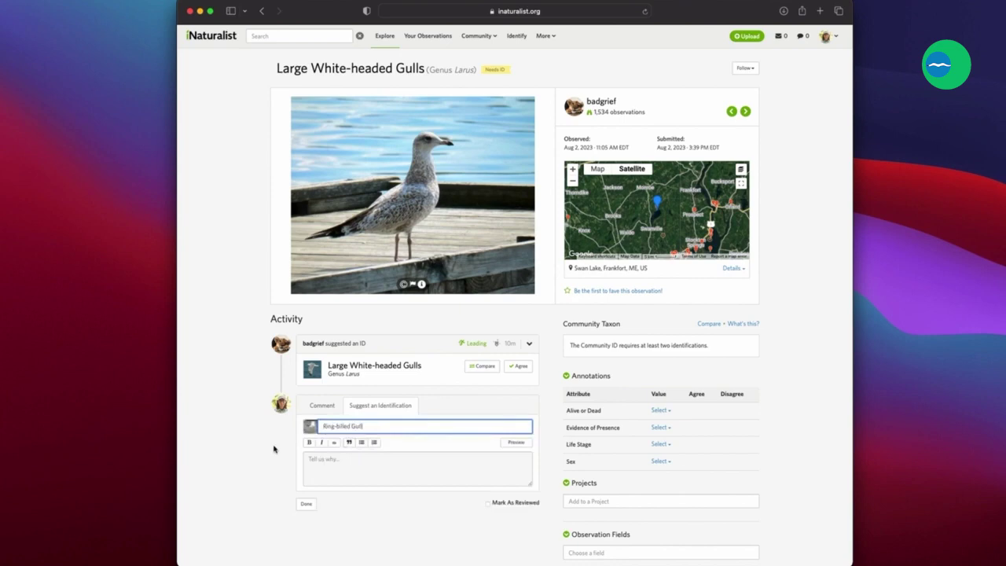
click(305, 503)
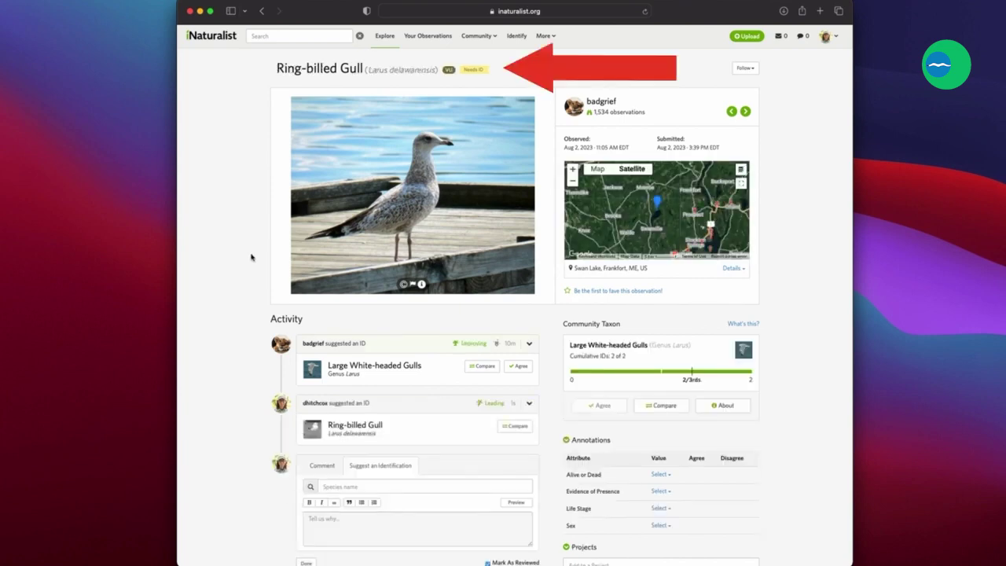
click(262, 11)
Agree with the Mallard observation's identification and go back to the list.
click(299, 203)
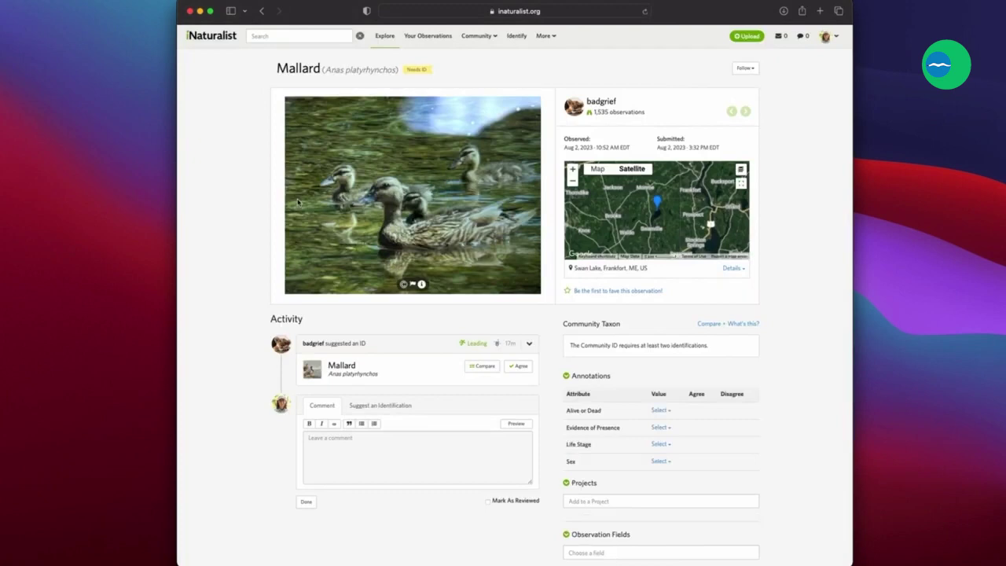
click(523, 369)
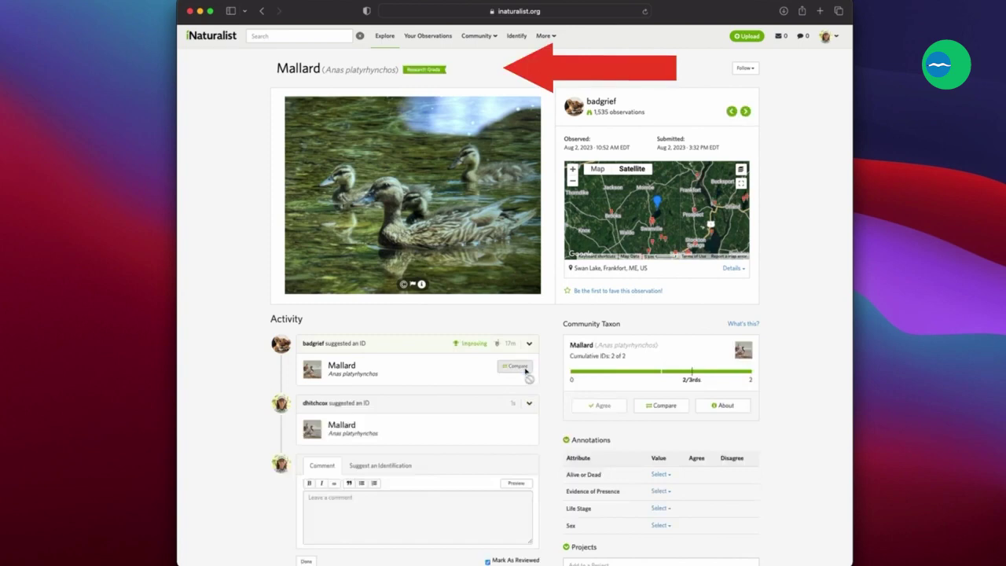
click(262, 11)
scroll(388, 228, down, 4)
Open the Great Cormorant observation and inspect its photo enlarged.
scroll(388, 228, up, 1)
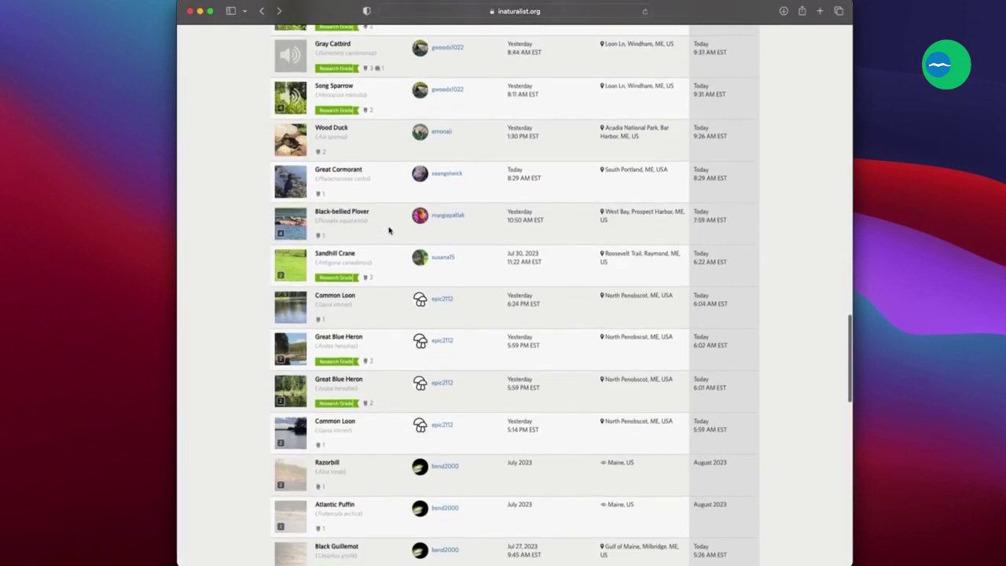
click(292, 181)
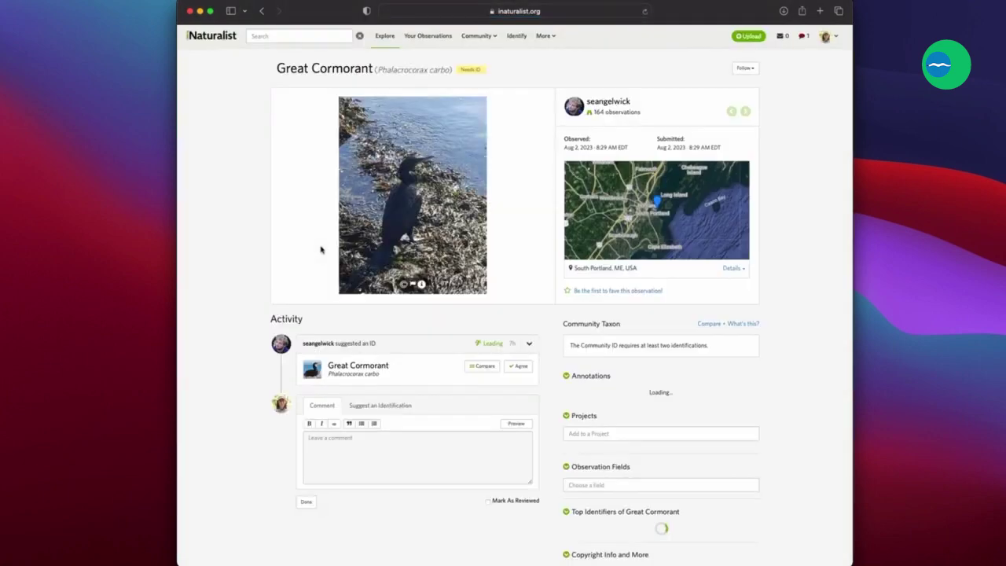
click(402, 205)
click(541, 216)
click(541, 216)
click(267, 292)
Suggest Double-crested Cormorant, noting 'orange gular pouch better for Double-crested, yellow in Great'.
click(380, 405)
click(368, 425)
text(double-crested)
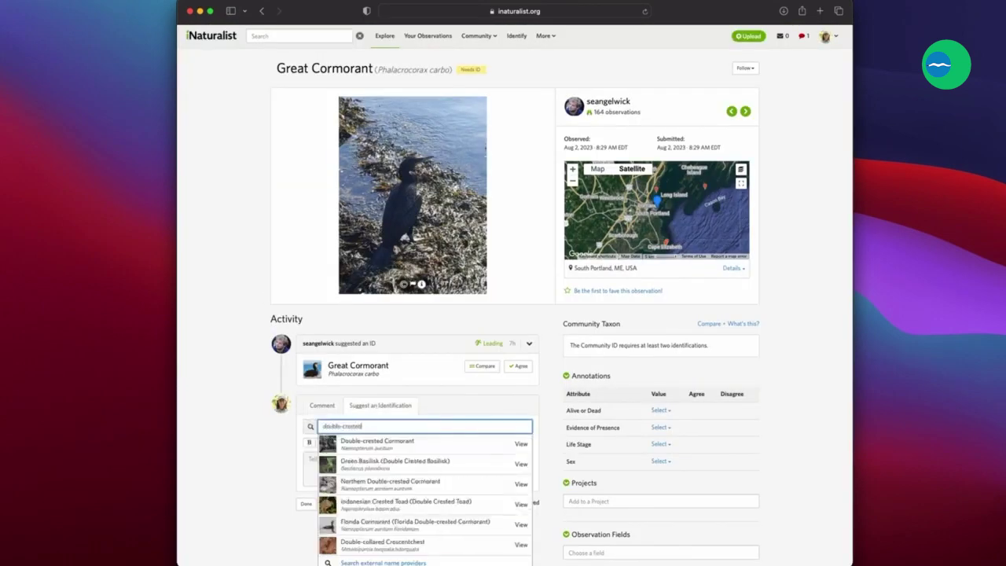
key(Return)
text(orange gular pouch better for Double-crested, yellow in Great)
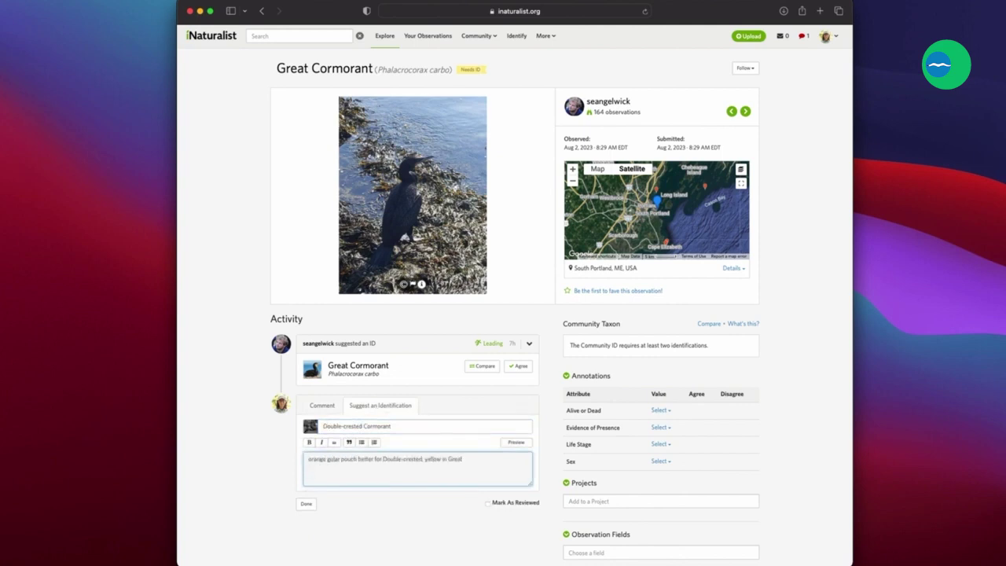
click(306, 503)
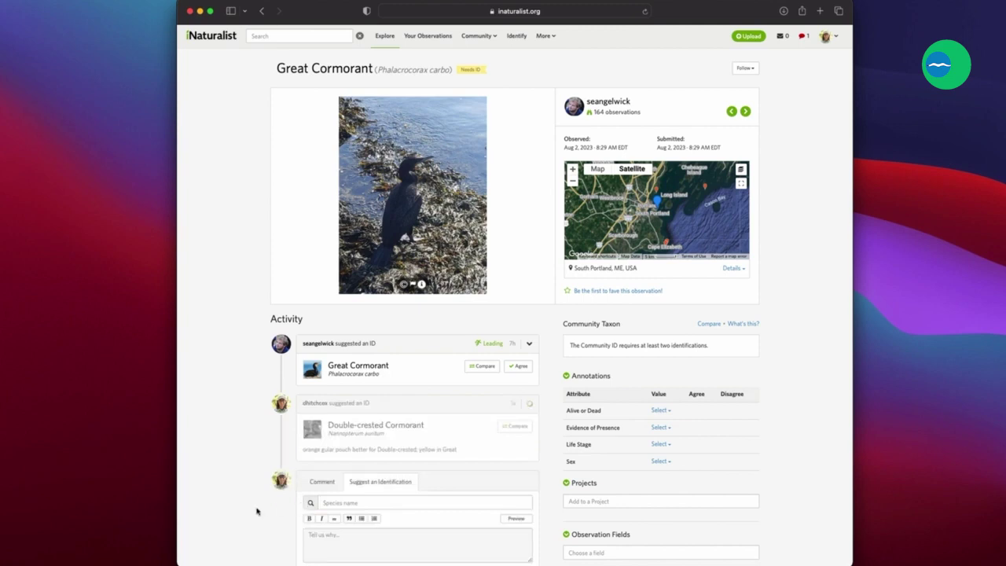